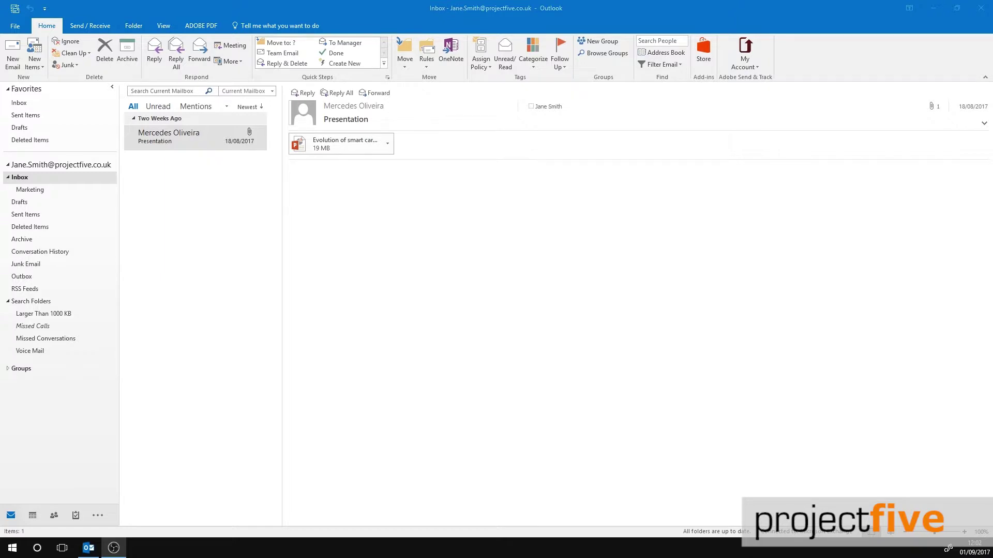
Bring Outlook to the front and open the Manage Quick Steps window from the Quick Steps gallery.
{"action": "left_click", "coordinate": [50, 29]}
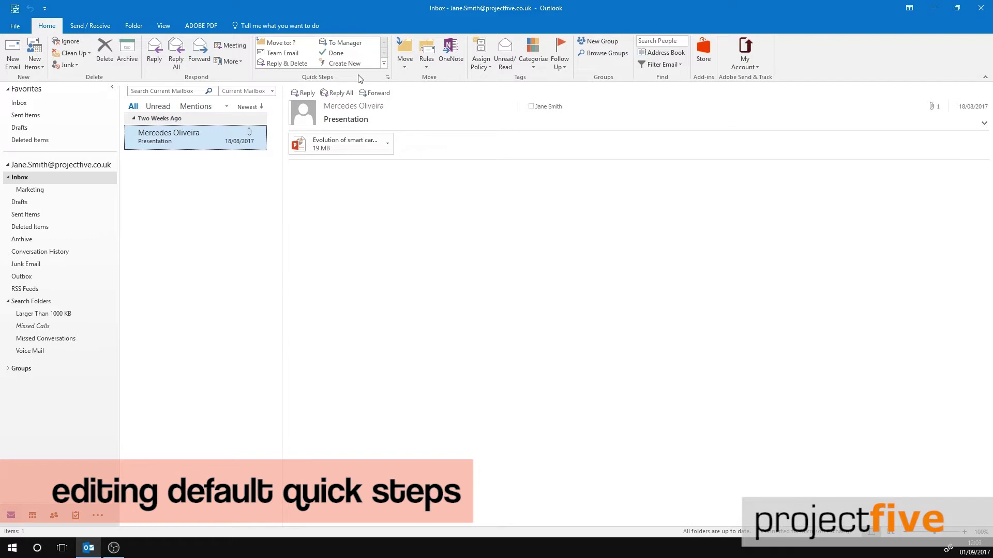
{"action": "left_click", "coordinate": [383, 64]}
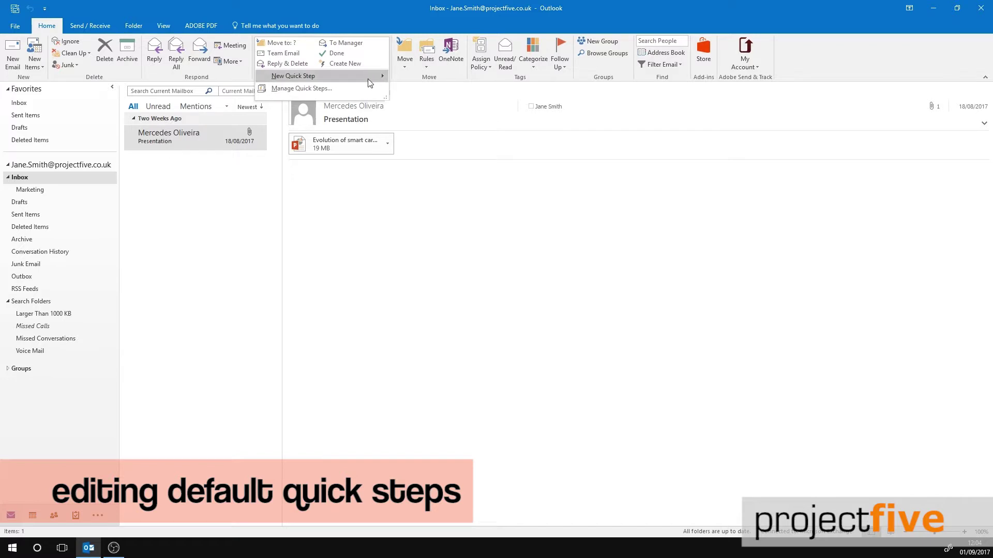
{"action": "left_click", "coordinate": [305, 88]}
{"action": "key", "text": "Escape"}
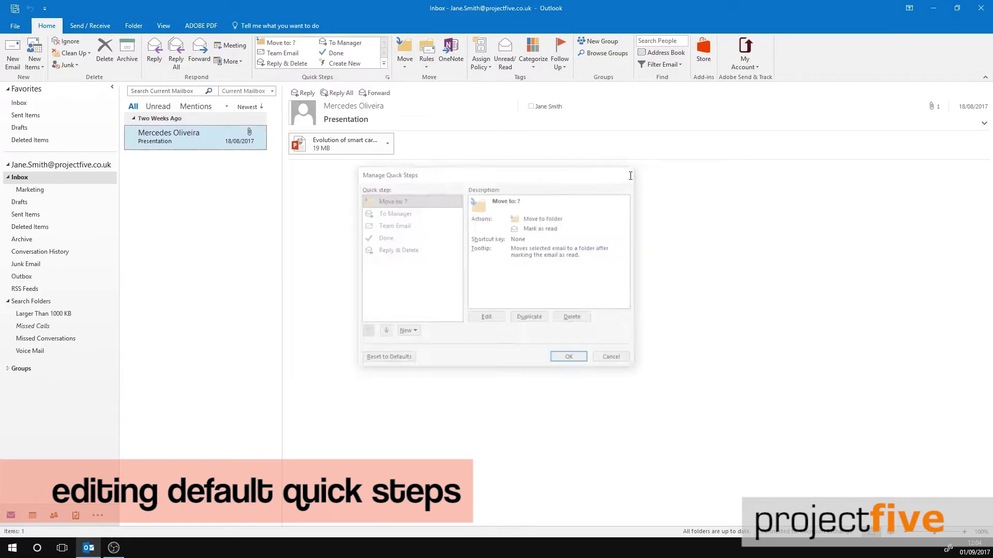
{"action": "left_click", "coordinate": [392, 81]}
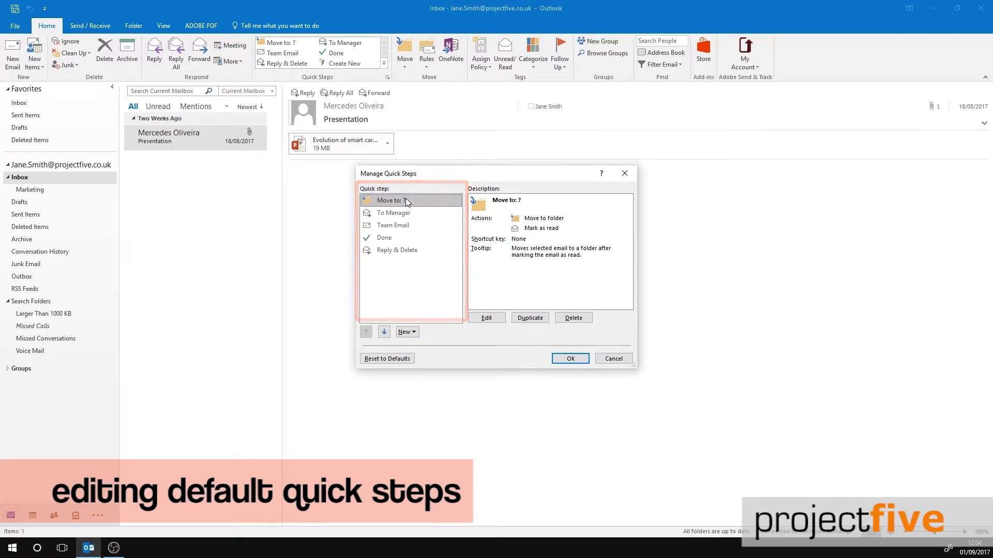
Edit Move to: ?, check its folder choices, and remove then re-add the Mark as read action.
{"action": "left_click", "coordinate": [495, 322]}
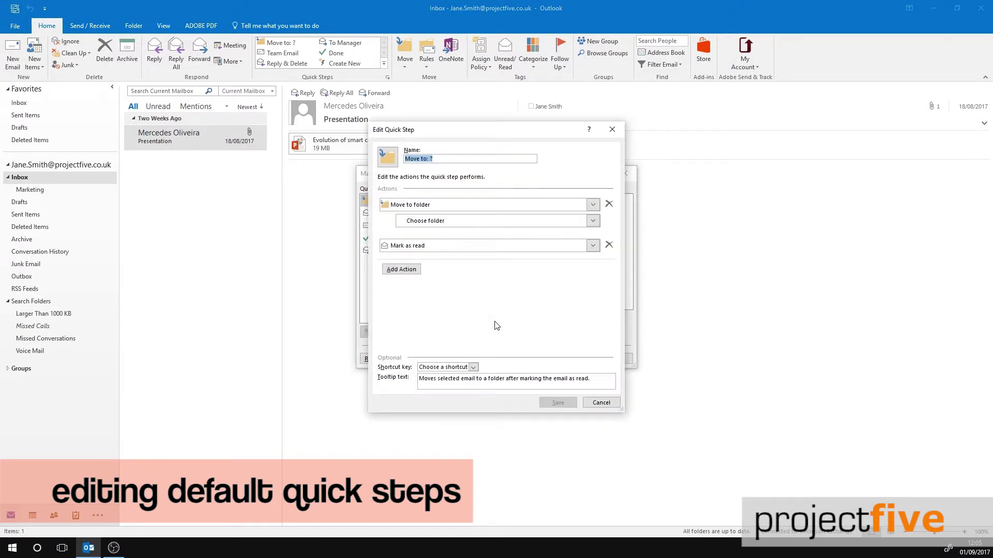
{"action": "left_click", "coordinate": [599, 221]}
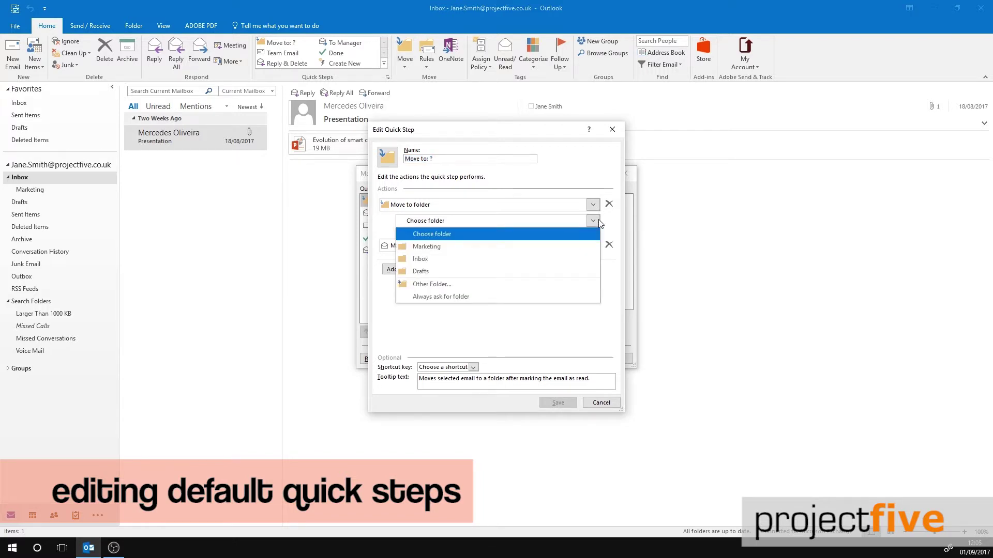
{"action": "left_click", "coordinate": [613, 228]}
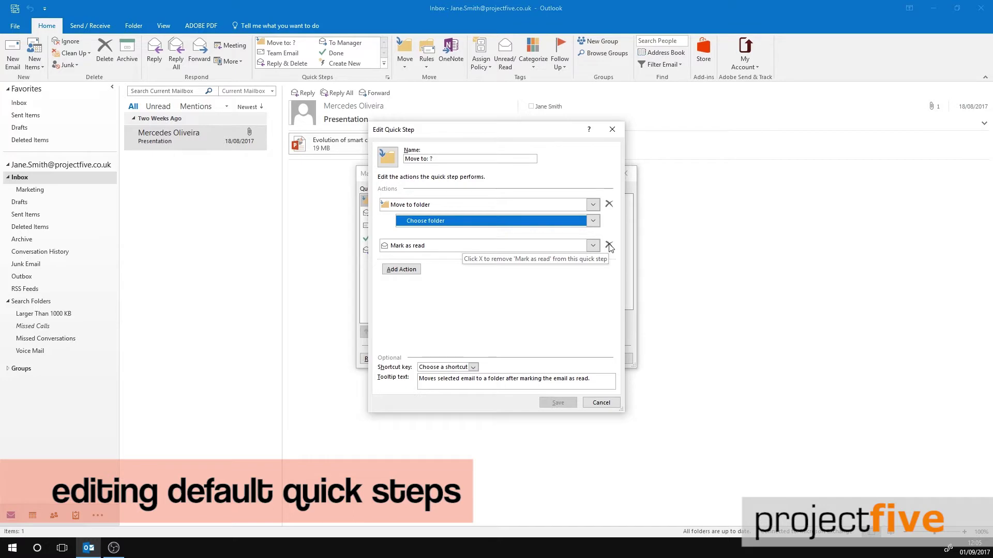
{"action": "left_click", "coordinate": [609, 247]}
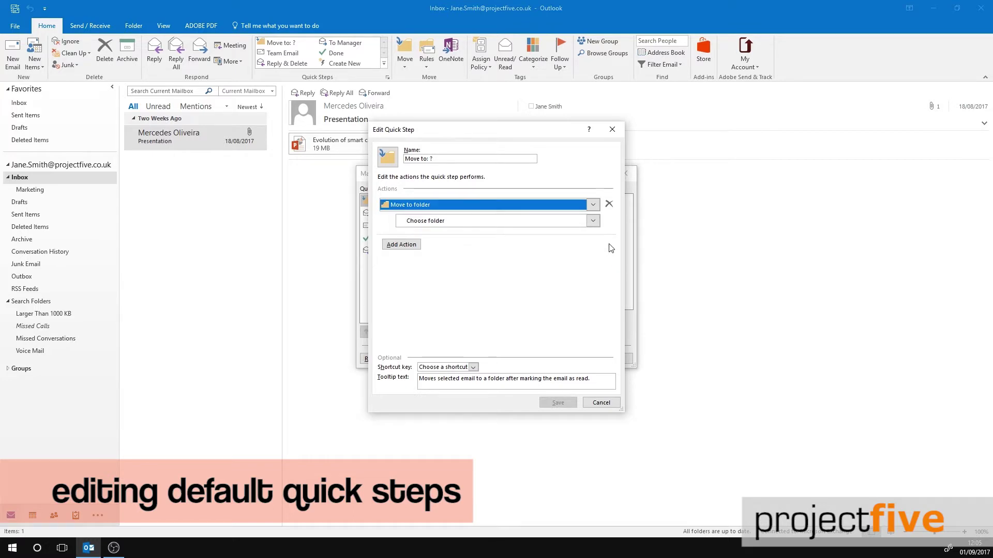
{"action": "left_click", "coordinate": [402, 244]}
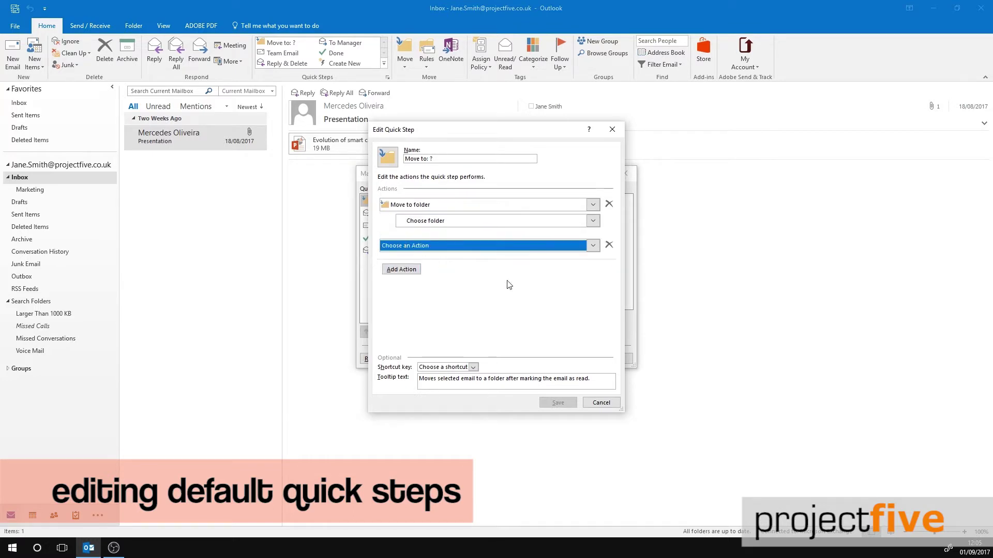
{"action": "left_click", "coordinate": [593, 245]}
{"action": "left_click", "coordinate": [424, 305]}
Look over the shortcut key and icon options, then cancel without saving the changes.
{"action": "left_click", "coordinate": [473, 368]}
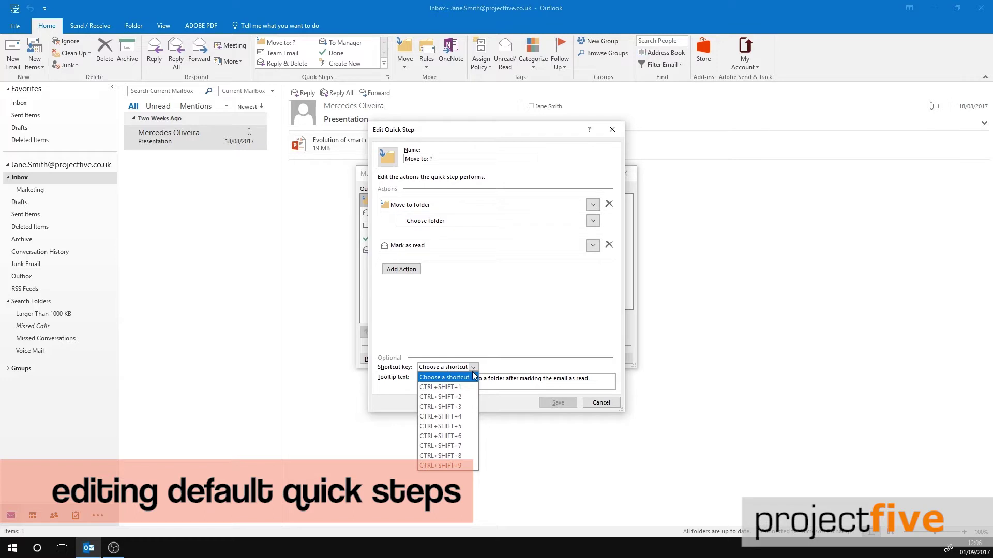
{"action": "left_click", "coordinate": [484, 335]}
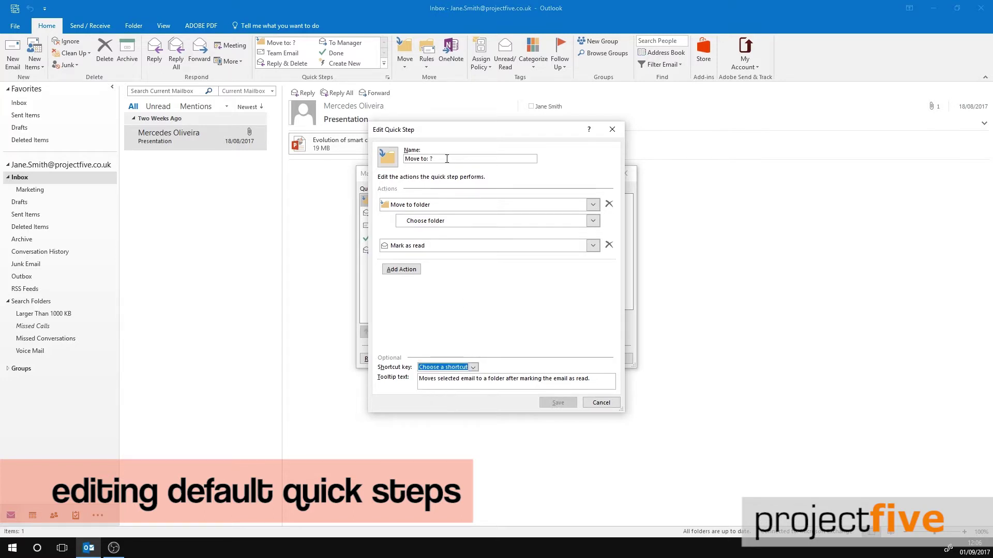
{"action": "left_click", "coordinate": [447, 159]}
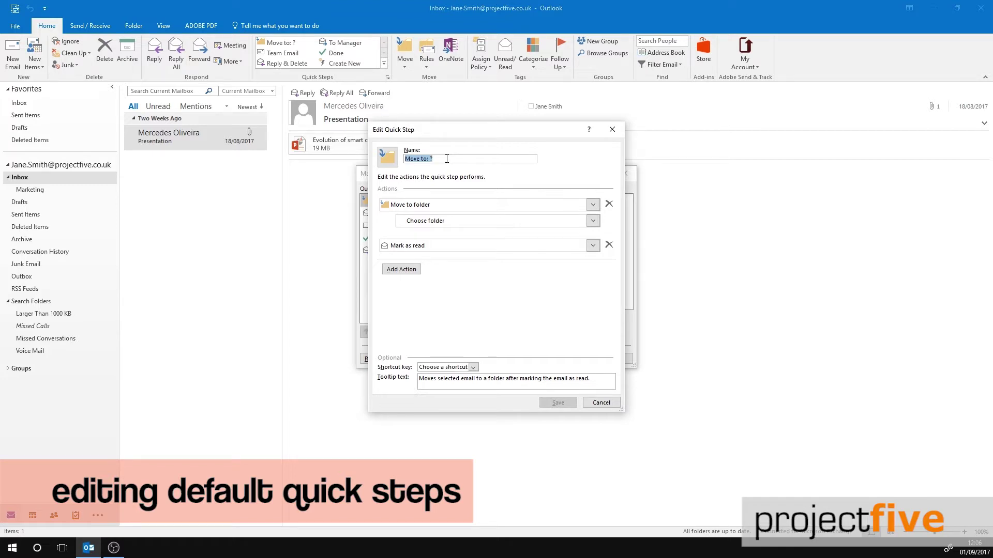
{"action": "left_click", "coordinate": [391, 160]}
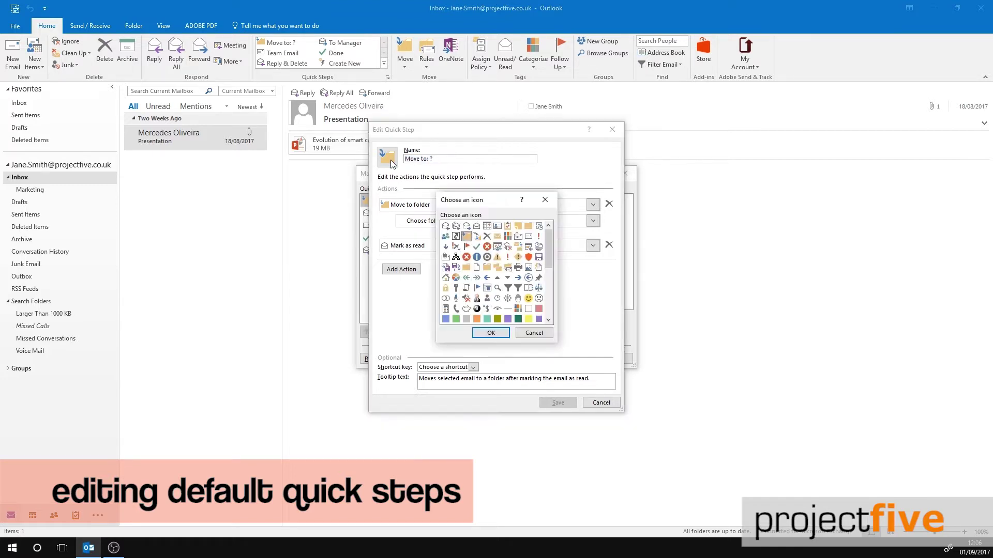
{"action": "left_click", "coordinate": [545, 199]}
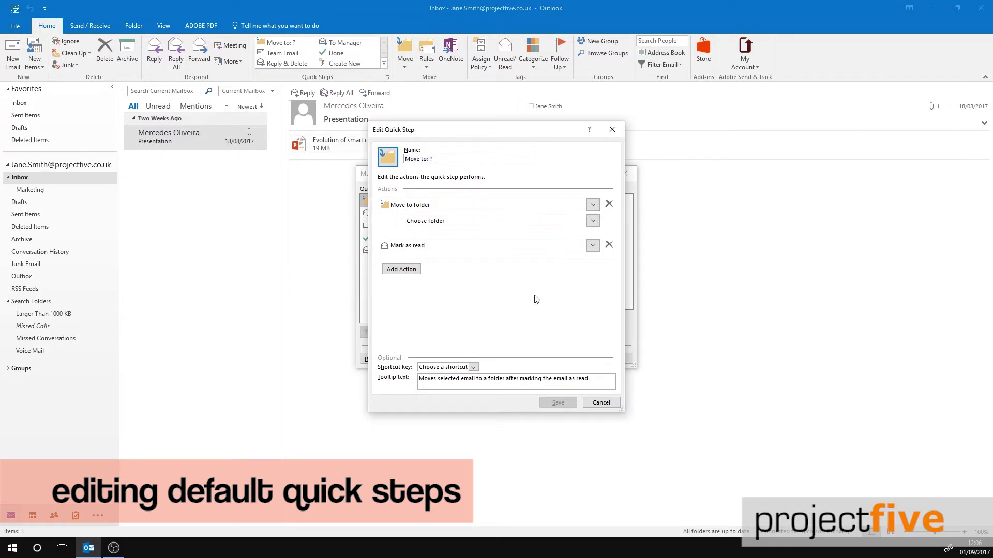
{"action": "left_click", "coordinate": [601, 402]}
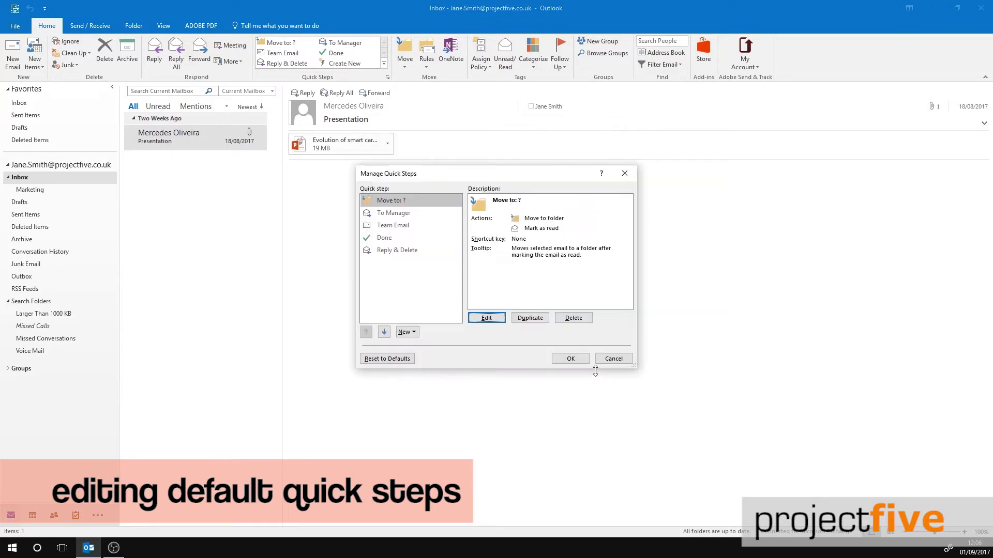
Close Manage Quick Steps and start a new Custom quick step from the Quick Steps gallery.
{"action": "left_click", "coordinate": [614, 358]}
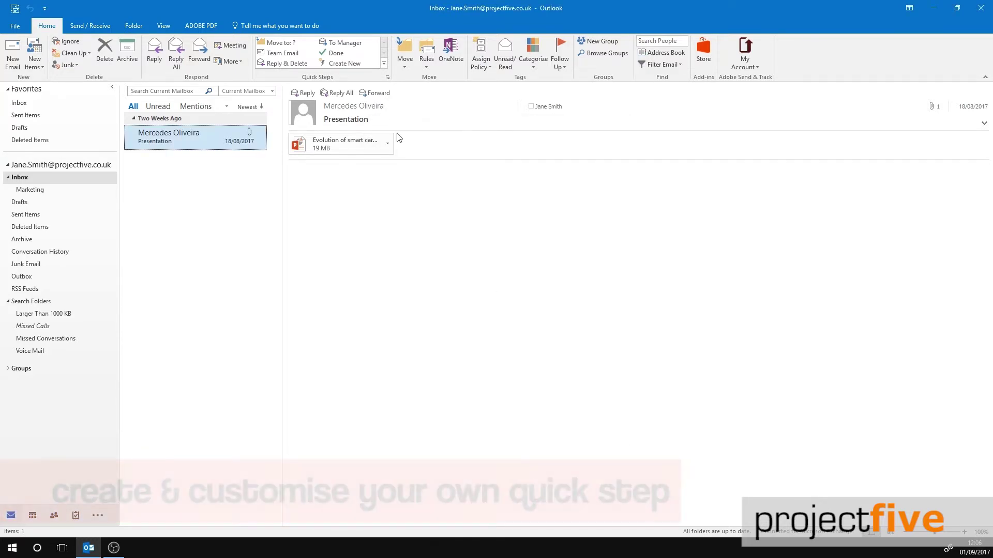
{"action": "left_click", "coordinate": [350, 62]}
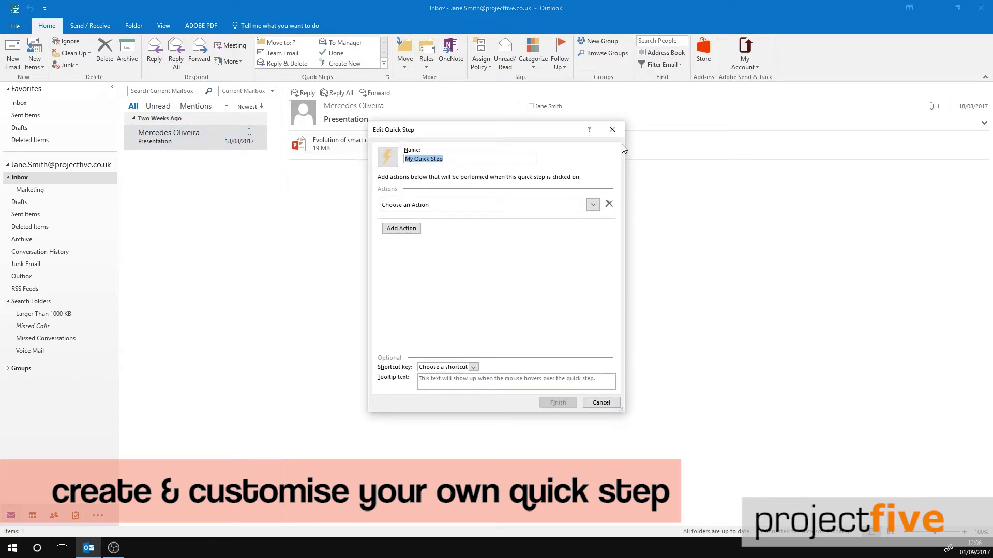
{"action": "left_click", "coordinate": [612, 129]}
{"action": "left_click", "coordinate": [383, 63]}
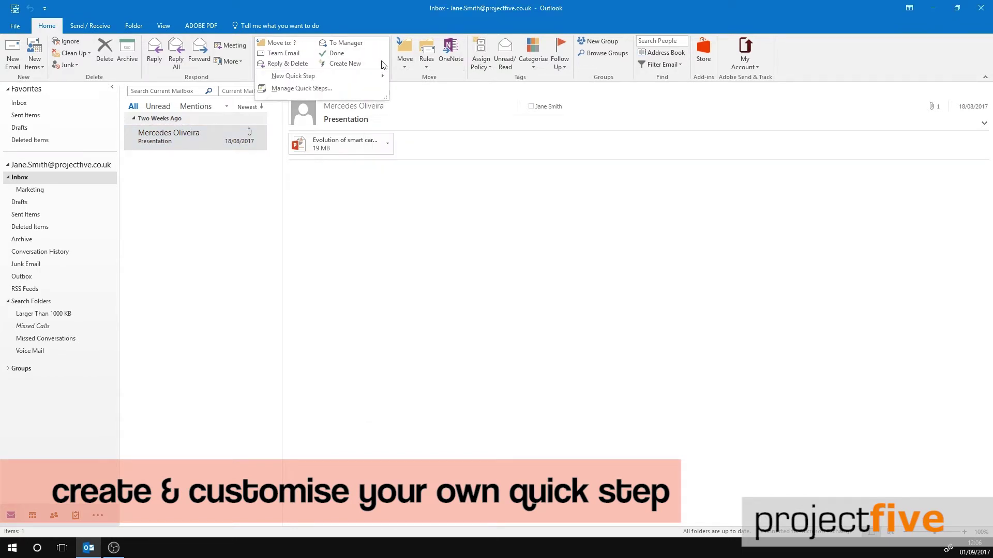
{"action": "mouse_move", "coordinate": [369, 76]}
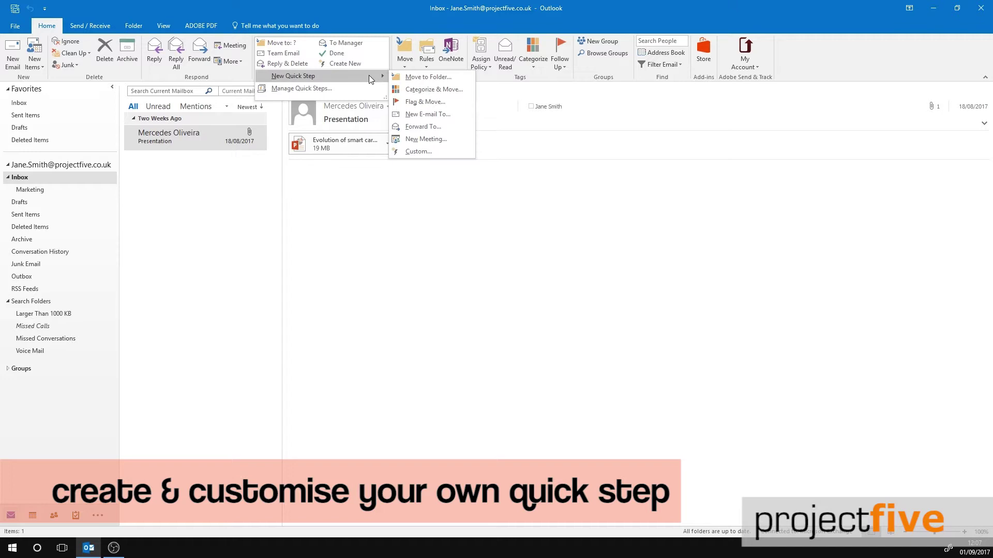
{"action": "left_click", "coordinate": [416, 151]}
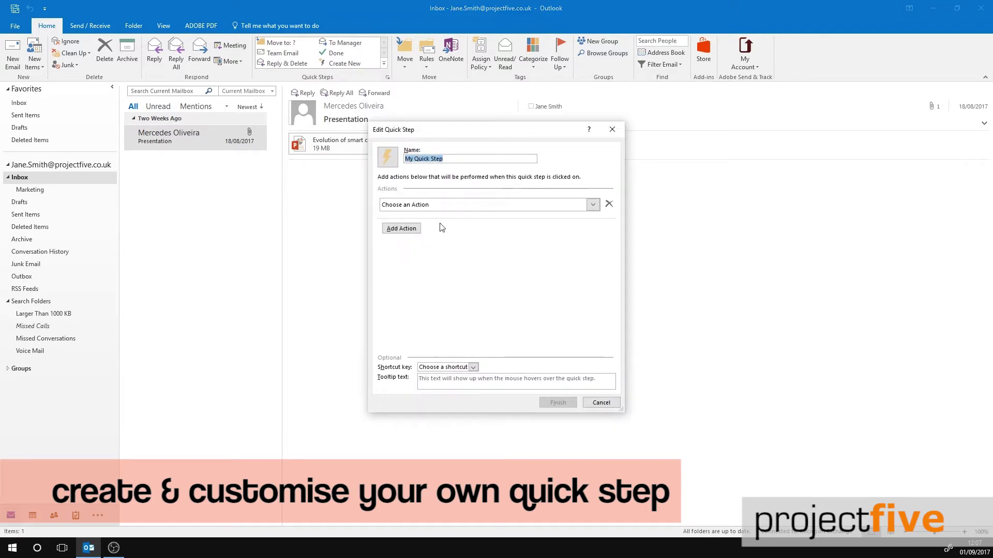
Name the new quick step 'Forward to Marketing' with a capital M.
{"action": "type", "text": "Forward t"}
{"action": "type", "text": "o marketing"}
{"action": "left_click", "coordinate": [441, 159]}
{"action": "key", "text": "BackSpace"}
{"action": "type", "text": "M"}
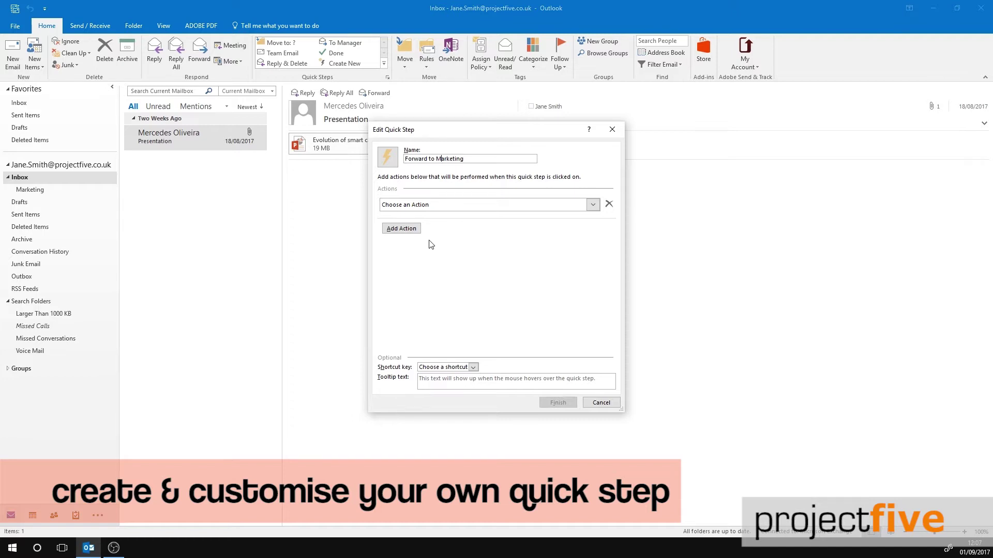
Give the quick step the smiley icon.
{"action": "left_click", "coordinate": [385, 156]}
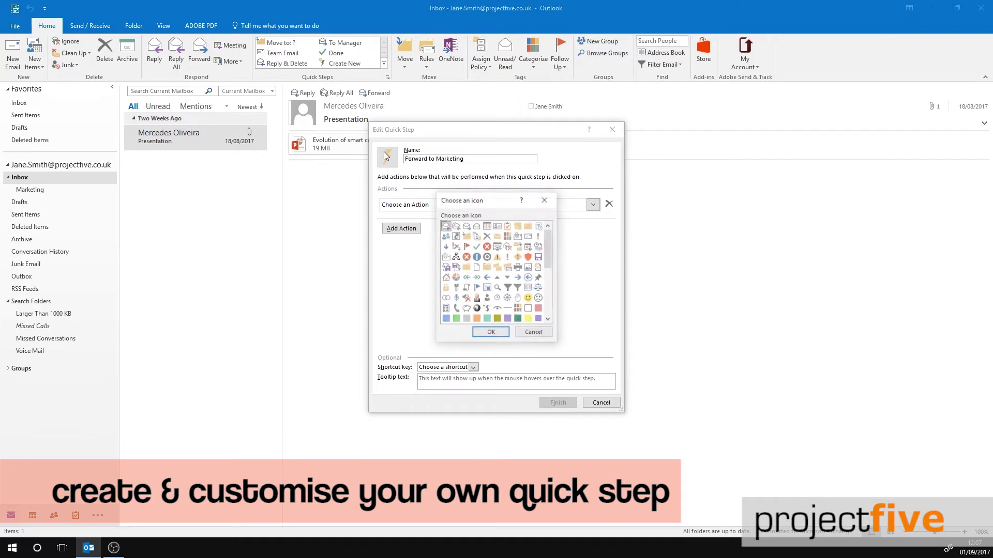
{"action": "left_click", "coordinate": [530, 299]}
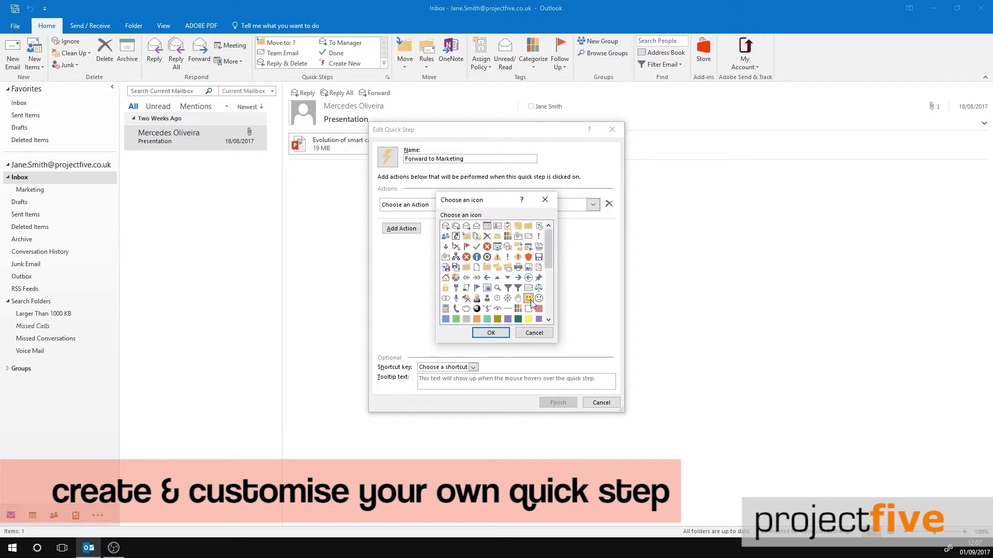
{"action": "left_click", "coordinate": [492, 332]}
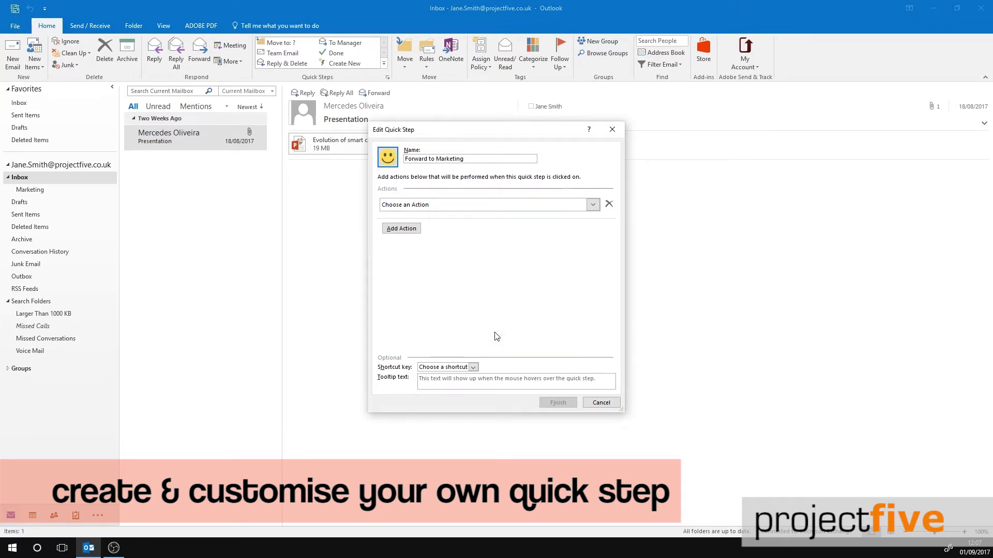
Set the first action to Forward and fill in the recipient contact from the suggestions.
{"action": "left_click", "coordinate": [595, 207]}
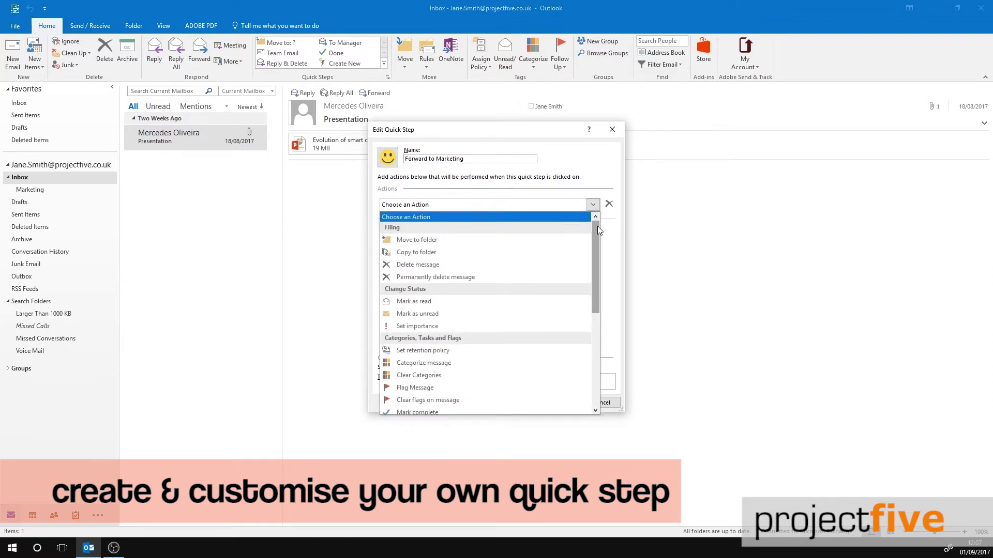
{"action": "left_click_drag", "start_coordinate": [597, 225], "coordinate": [604, 300]}
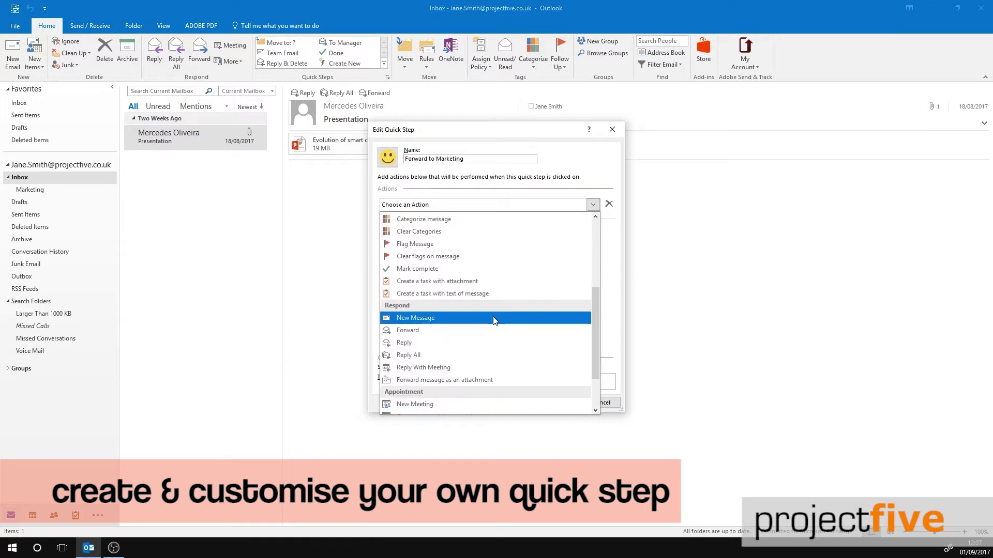
{"action": "left_click", "coordinate": [404, 334]}
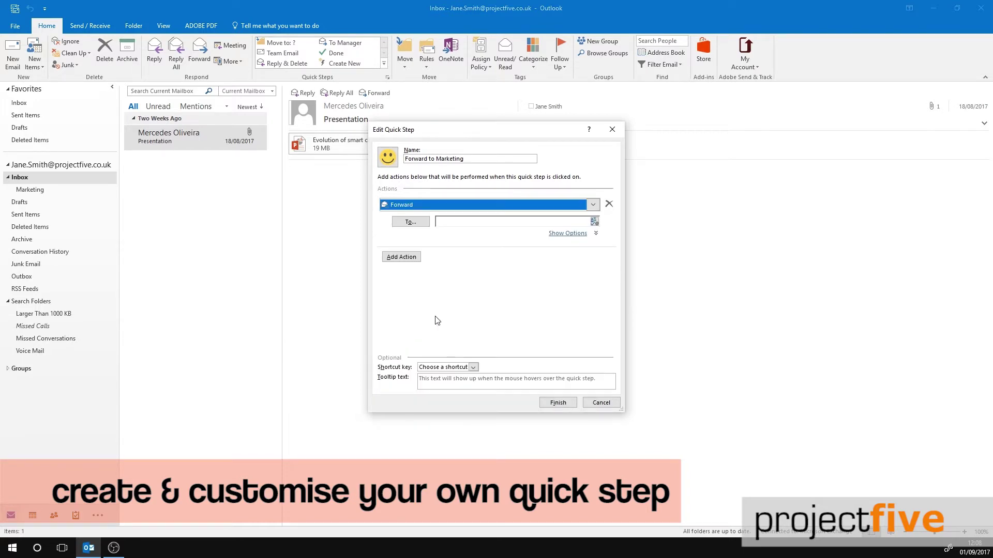
{"action": "left_click", "coordinate": [456, 221]}
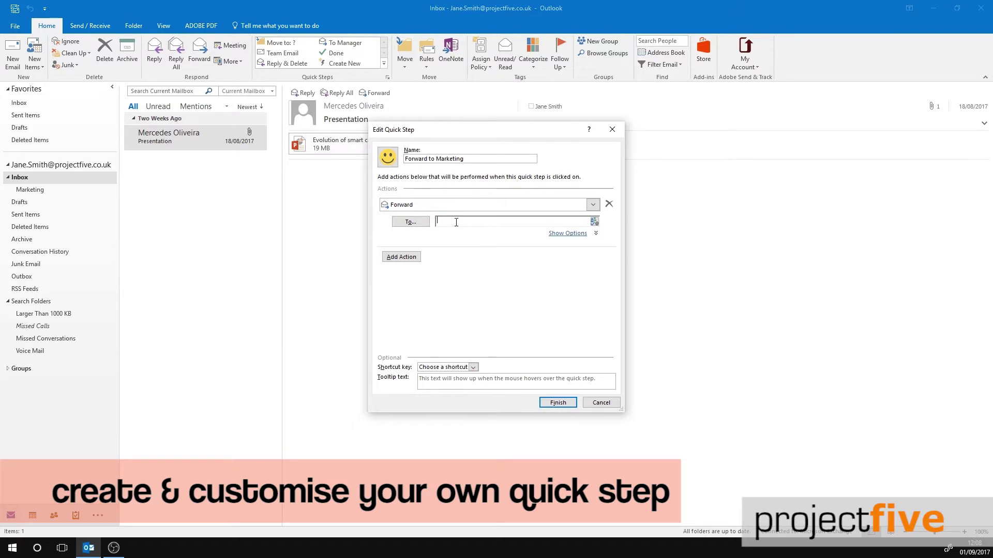
{"action": "type", "text": "Su"}
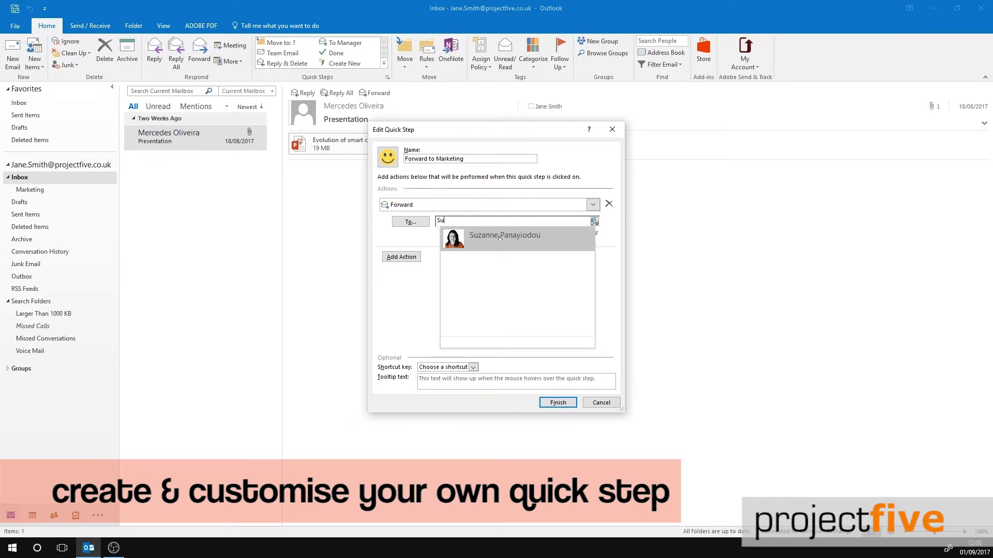
{"action": "left_click", "coordinate": [500, 238]}
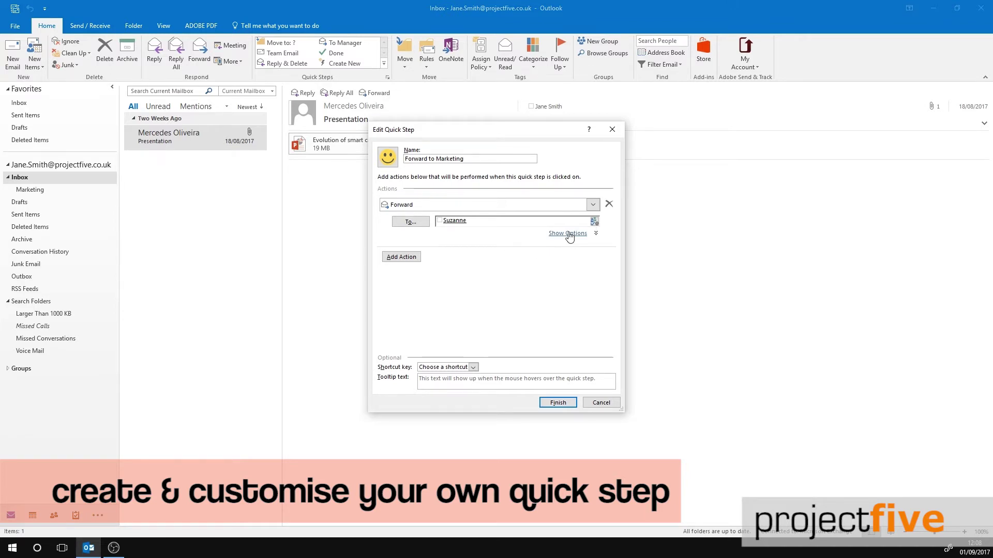
Change the forward's subject to FYI, leaving Flag and Importance unchanged.
{"action": "left_click", "coordinate": [569, 233]}
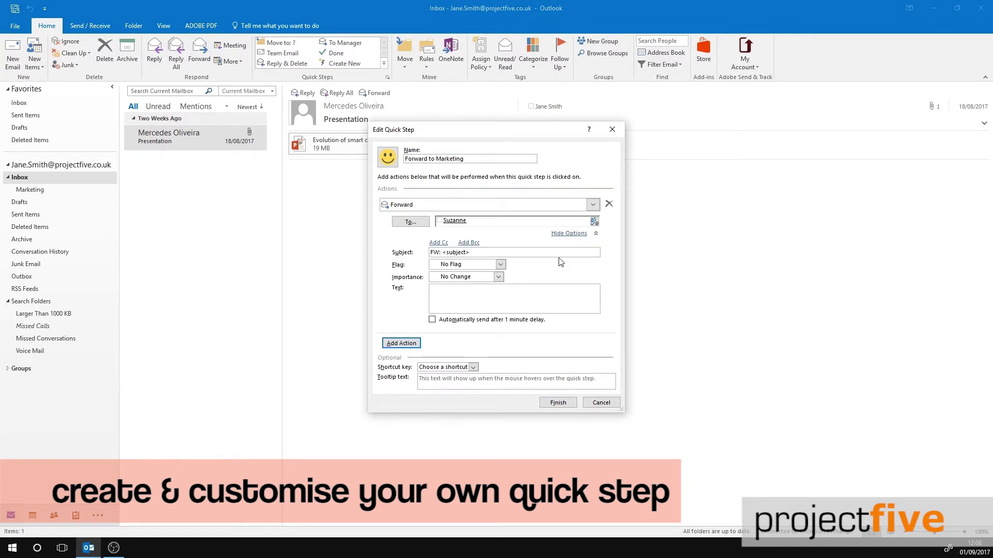
{"action": "left_click_drag", "start_coordinate": [497, 253], "coordinate": [421, 249]}
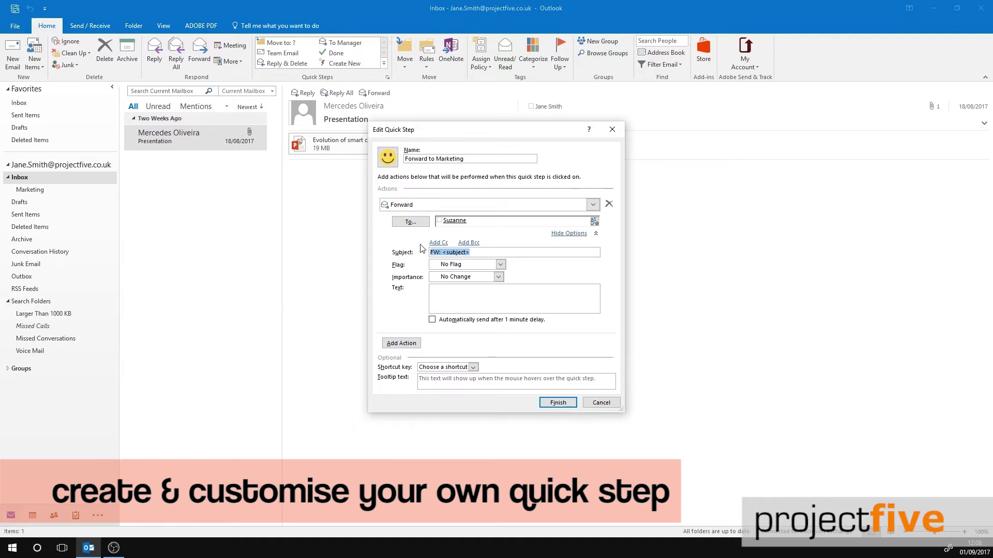
{"action": "type", "text": "FYI"}
{"action": "left_click", "coordinate": [500, 264]}
{"action": "left_click", "coordinate": [498, 276]}
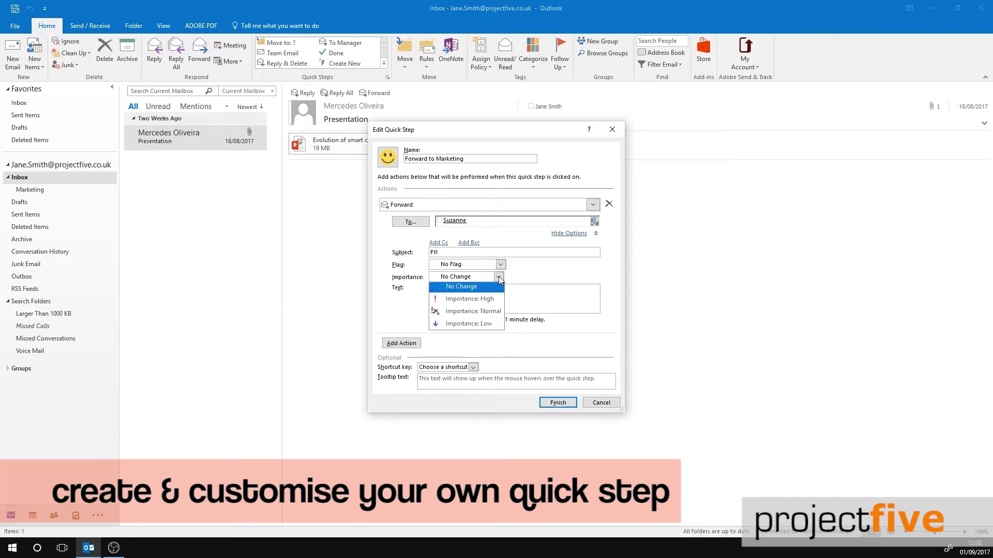
{"action": "left_click", "coordinate": [501, 290]}
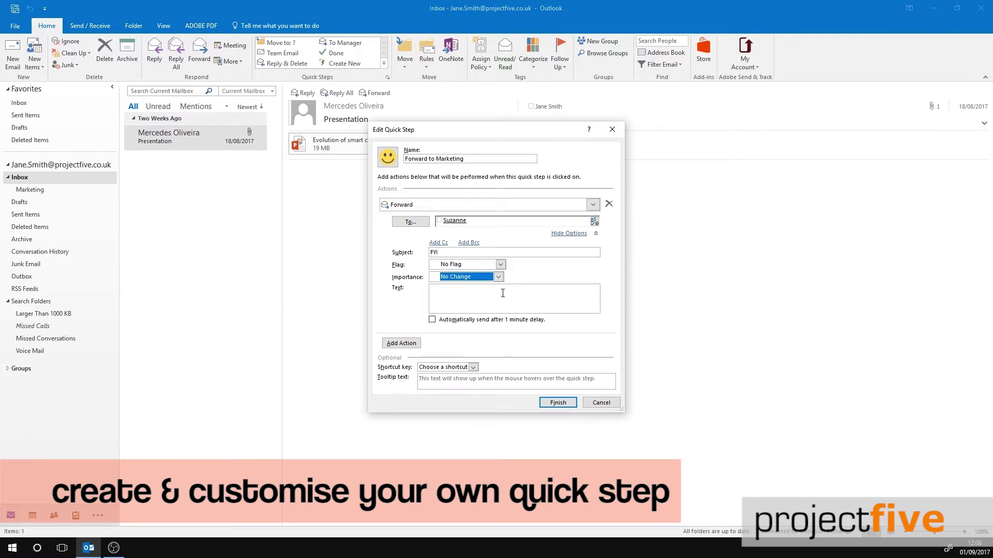
{"action": "left_click", "coordinate": [502, 293]}
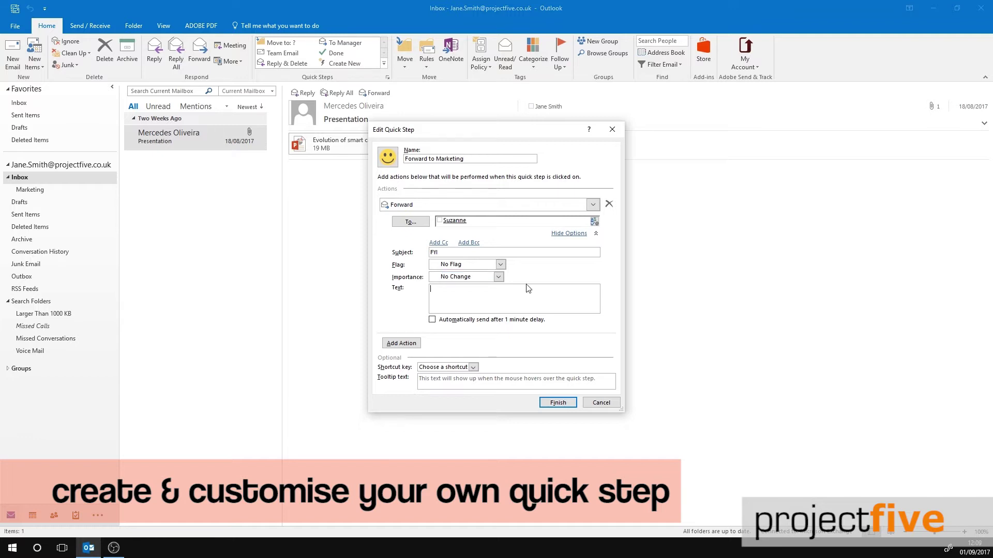
Add Cc and Bcc fields to the forward, hide the options, and add a second action.
{"action": "left_click", "coordinate": [445, 242]}
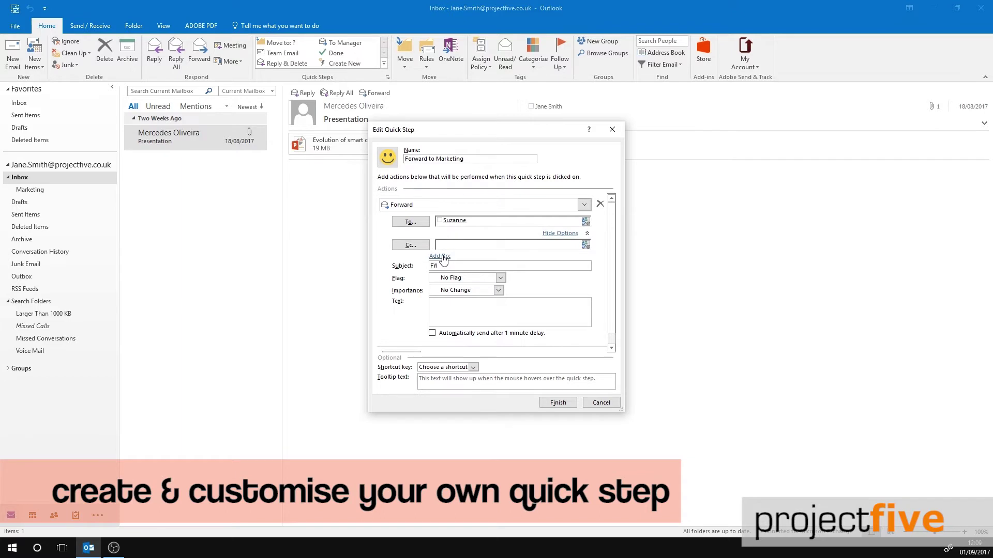
{"action": "left_click", "coordinate": [443, 257]}
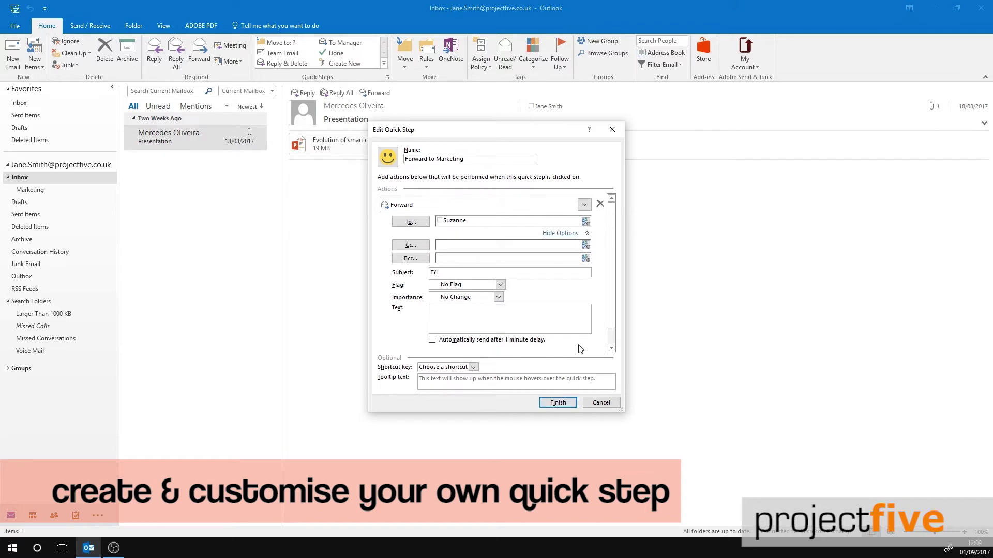
{"action": "left_click", "coordinate": [562, 235]}
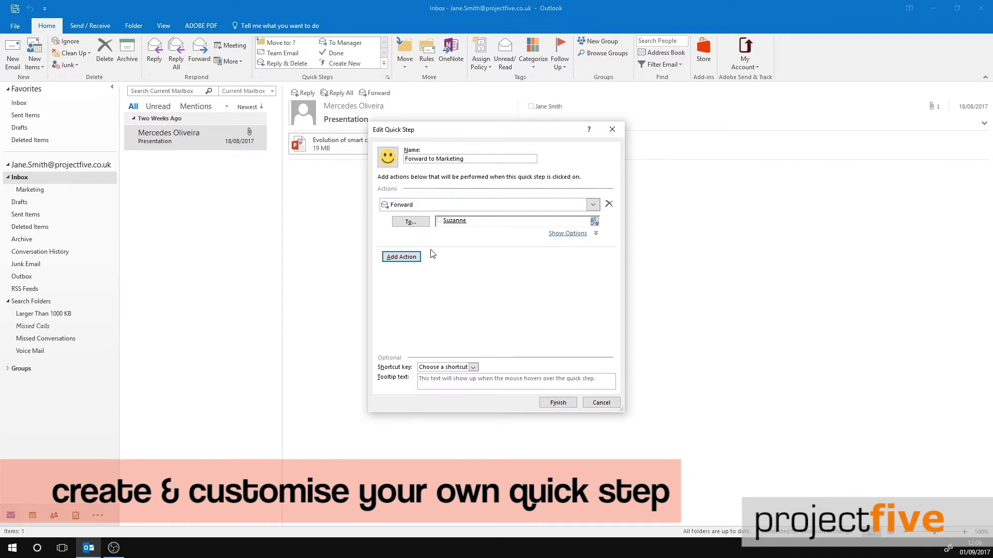
{"action": "left_click", "coordinate": [406, 259]}
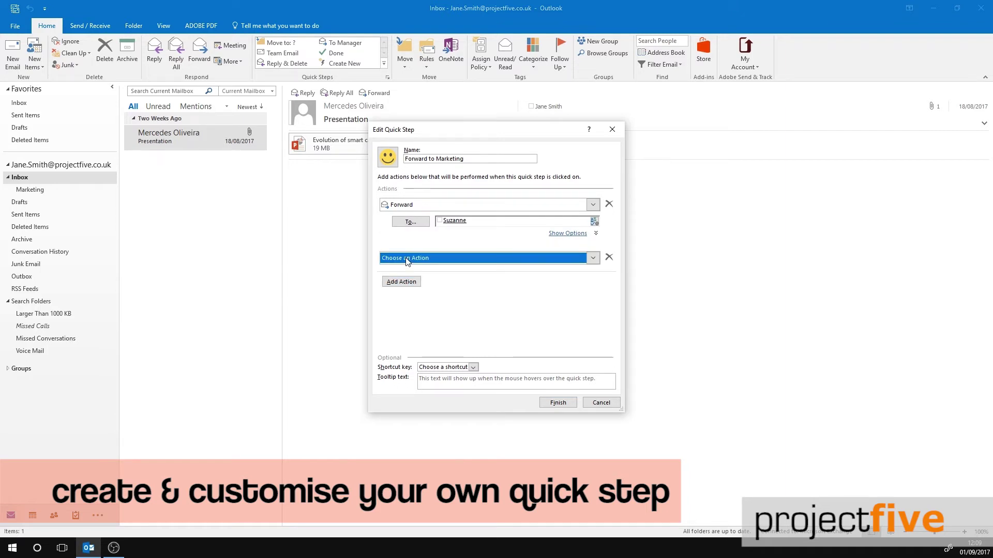
Make the second action move the message to the Marketing folder.
{"action": "left_click", "coordinate": [593, 261]}
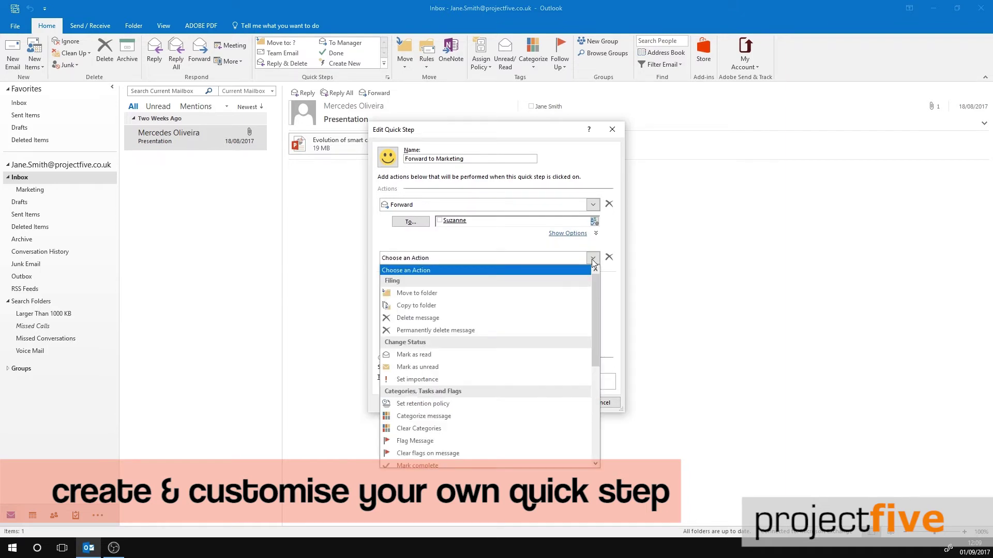
{"action": "left_click", "coordinate": [425, 293]}
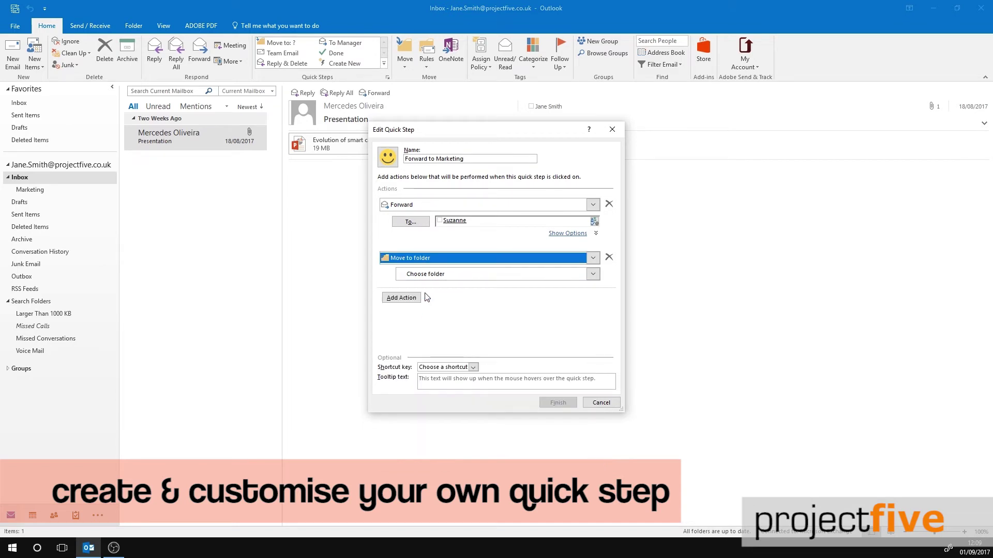
{"action": "left_click", "coordinate": [594, 274]}
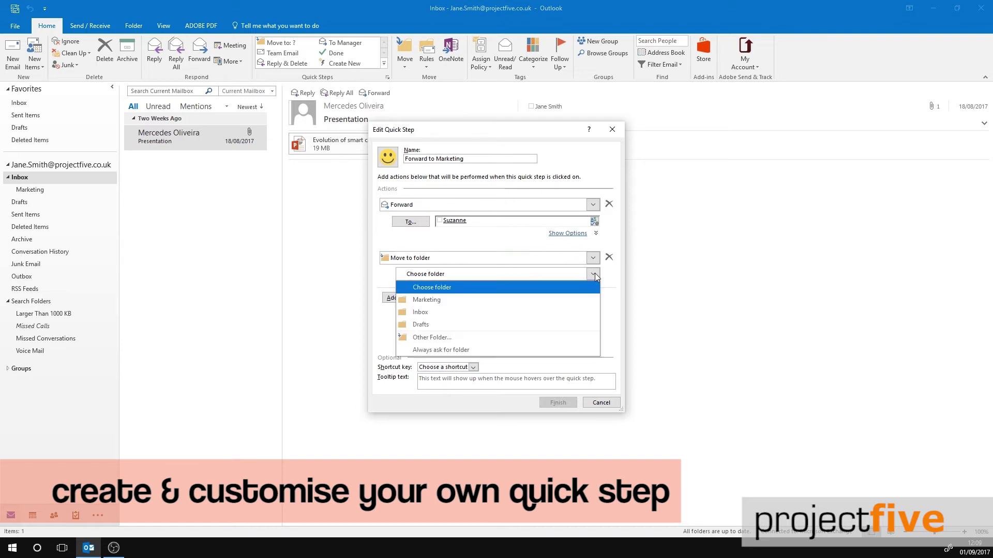
{"action": "left_click", "coordinate": [429, 302]}
Assign shortcut CTRL+SHIFT+1 and finish saving the quick step.
{"action": "left_click", "coordinate": [473, 368]}
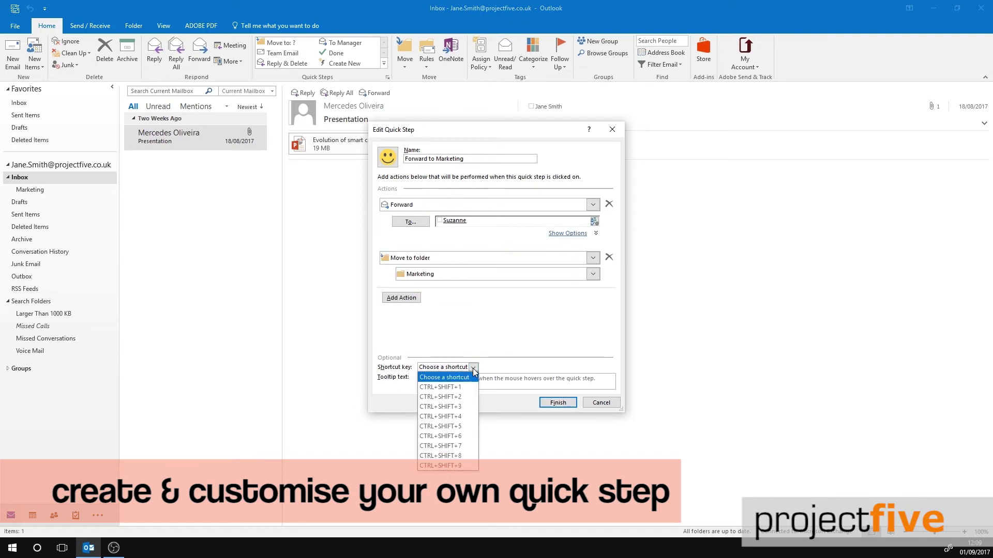
{"action": "left_click", "coordinate": [466, 388]}
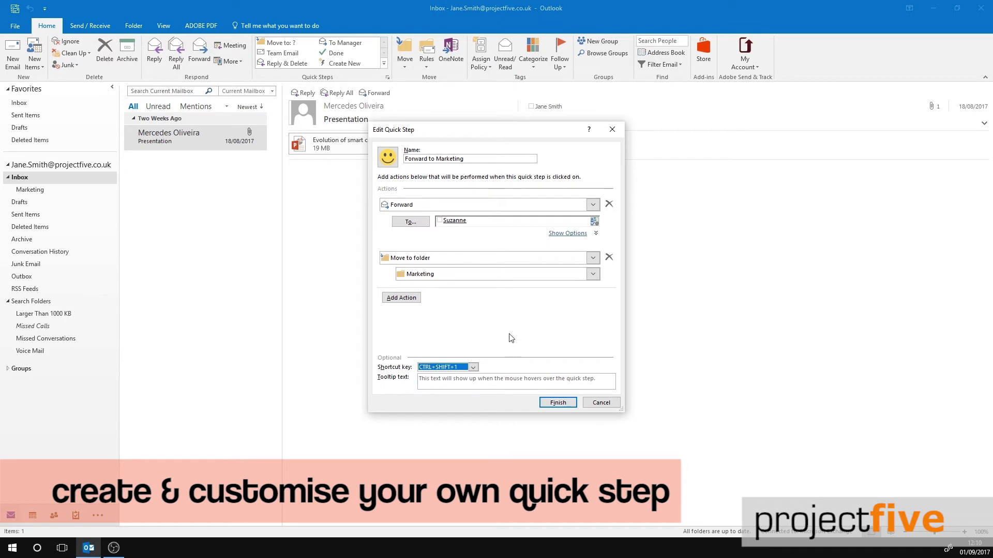
{"action": "left_click", "coordinate": [558, 403]}
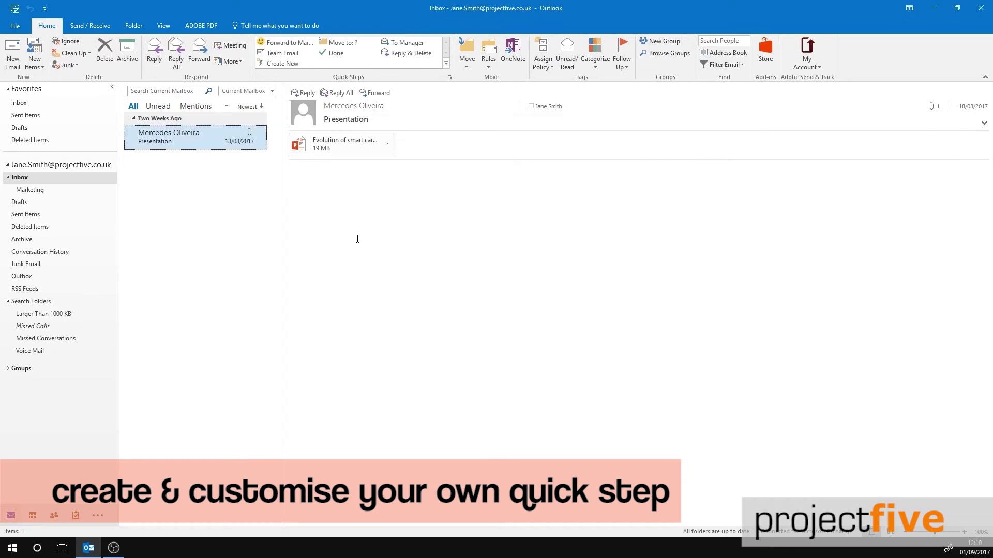
{"action": "right_click", "coordinate": [295, 48]}
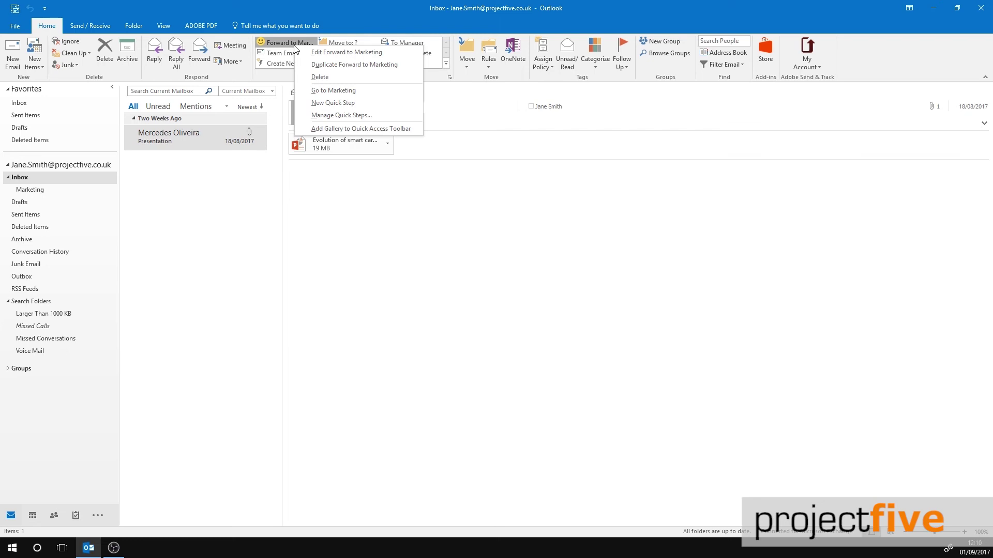
{"action": "left_click", "coordinate": [226, 222]}
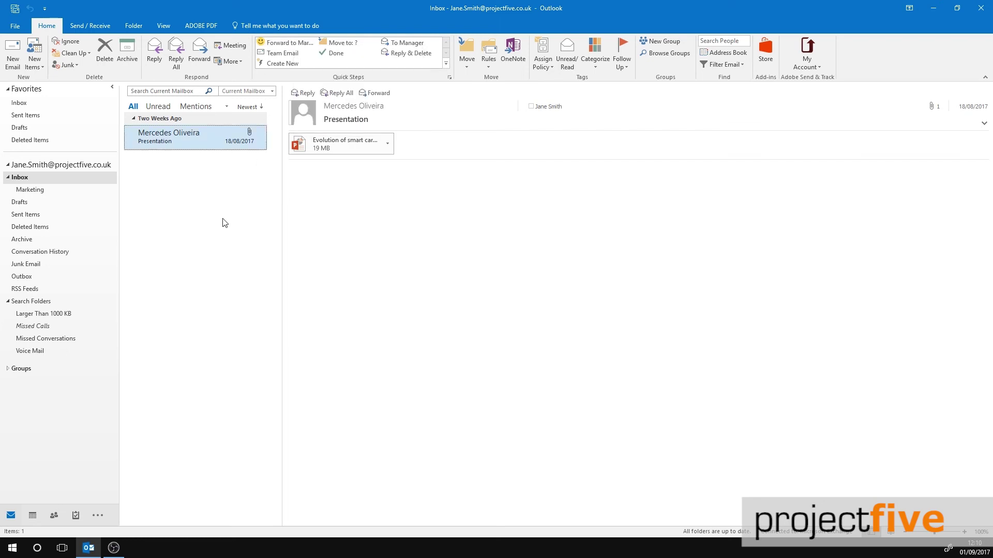